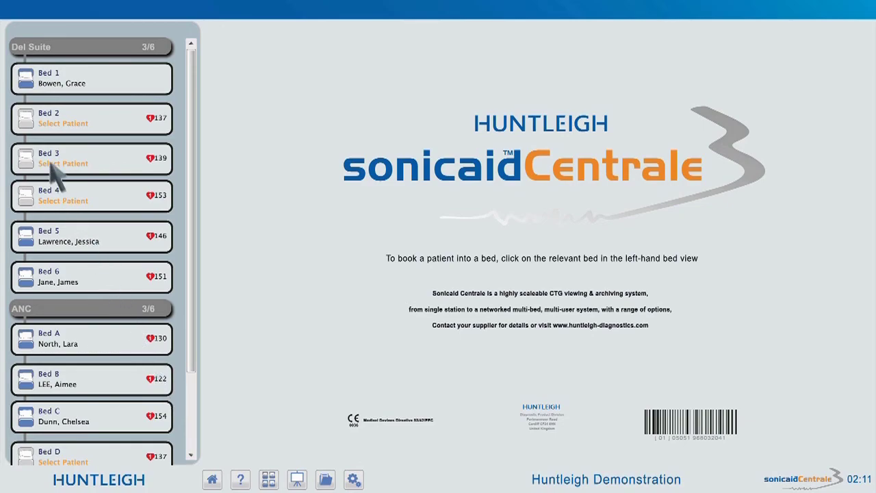
Step: Create a new patient in Bed 2 with her last name, first name and Hospital ID
{"action": "left_click", "coordinate": [31, 128]}
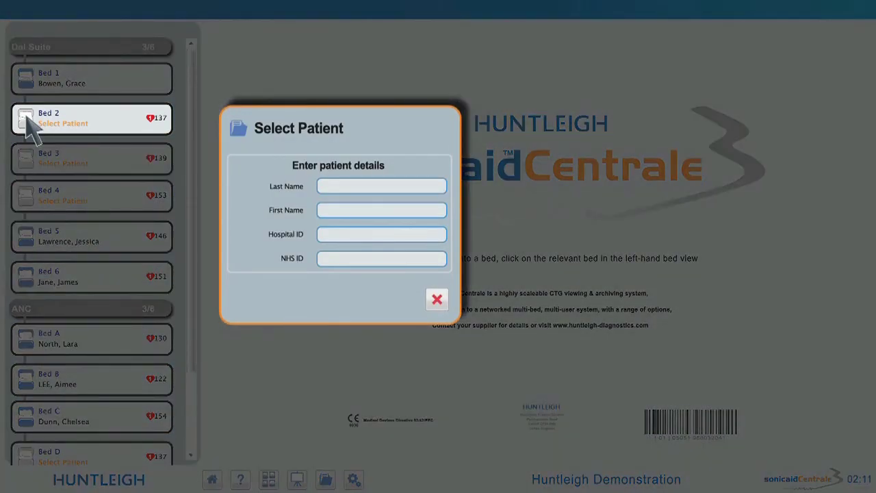
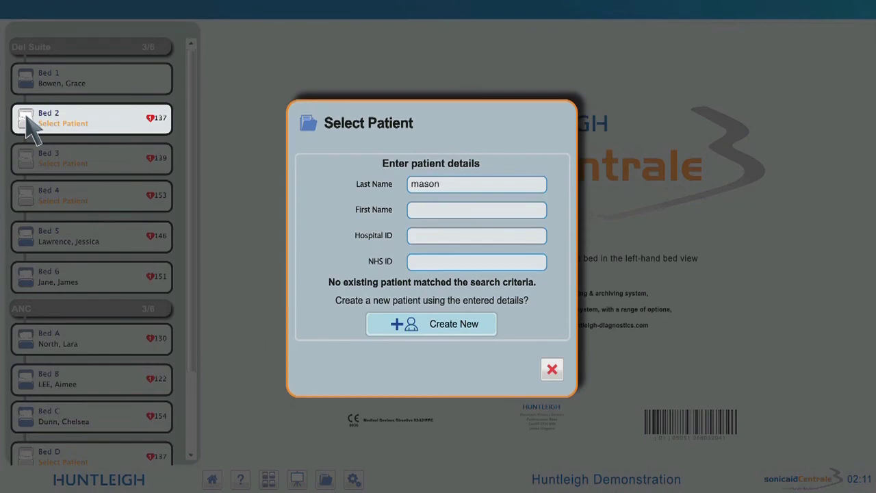
{"action": "key", "text": "Tab"}
{"action": "left_click", "coordinate": [430, 327]}
Step: Fill the chalkboard with the consultant's name, the comment 'Latex Allergy' and the midwife's name
{"action": "type", "text": "Mr Brown"}
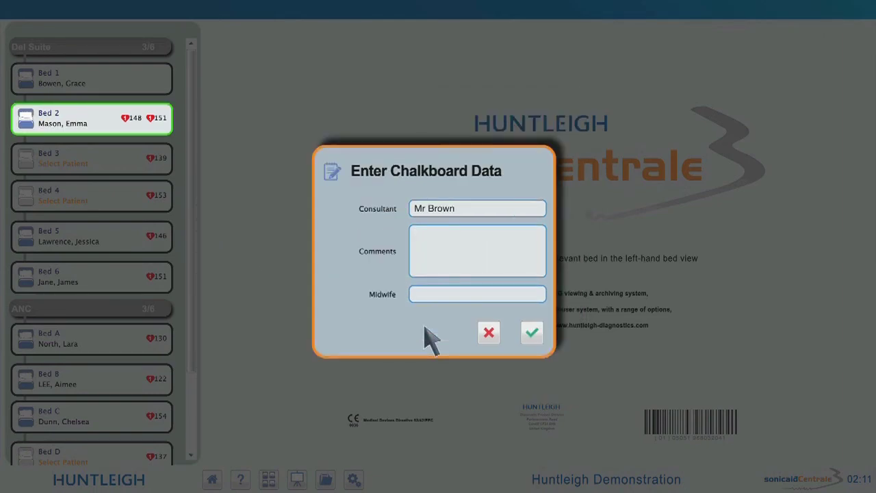
{"action": "key", "text": "Tab"}
{"action": "type", "text": "Latex Allergy"}
{"action": "type", "text": "Sister James"}
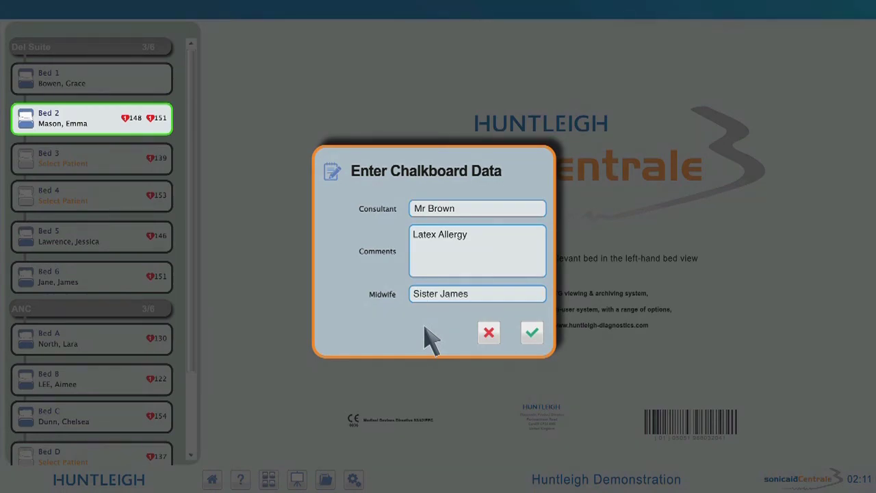
Step: Save the Bed 2 chalkboard data and switch to the Current Pregnancy page
{"action": "left_click", "coordinate": [533, 333]}
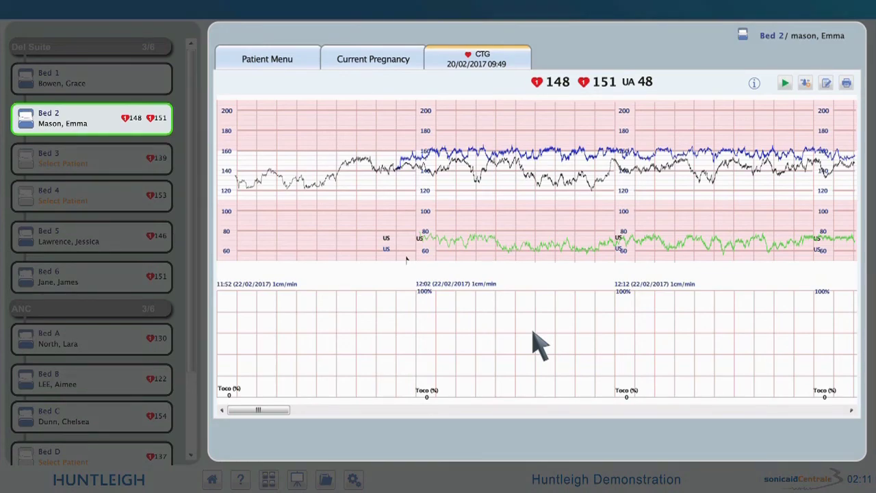
{"action": "left_click", "coordinate": [418, 60]}
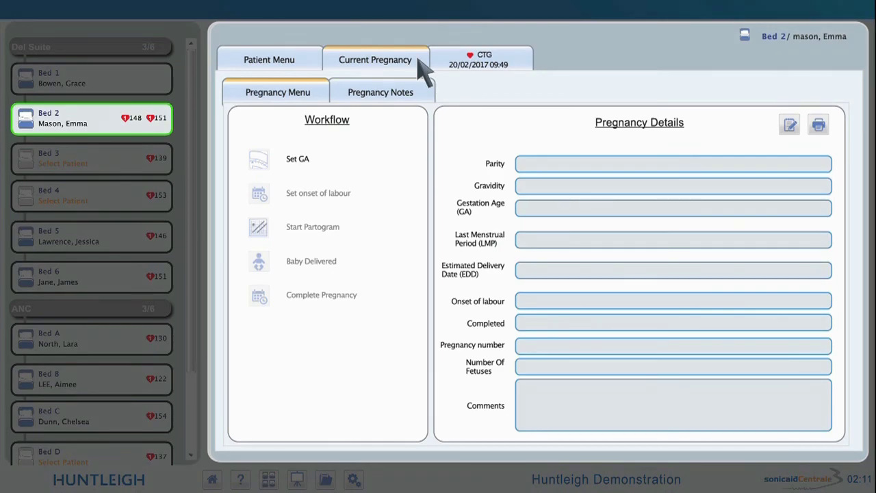
Step: Look over the Pregnancy Notes and the add-note option, then return to the CTG trace
{"action": "left_click", "coordinate": [424, 95]}
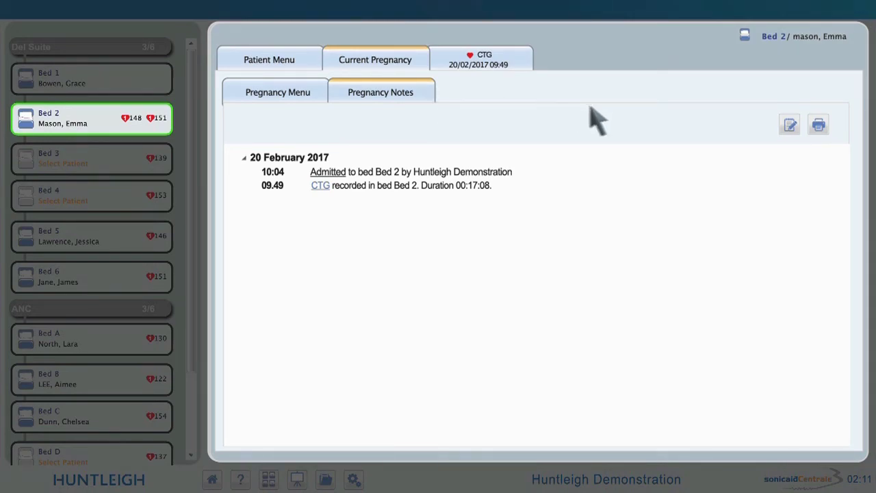
{"action": "left_click", "coordinate": [791, 124]}
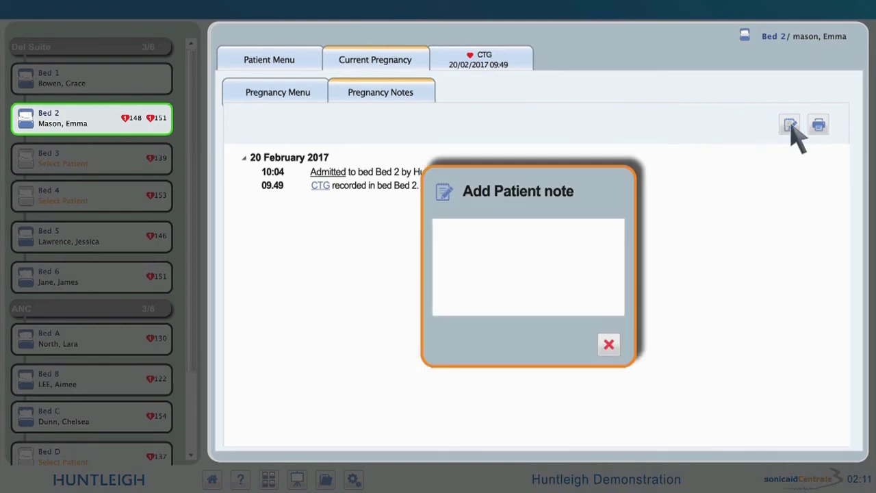
{"action": "left_click", "coordinate": [518, 59]}
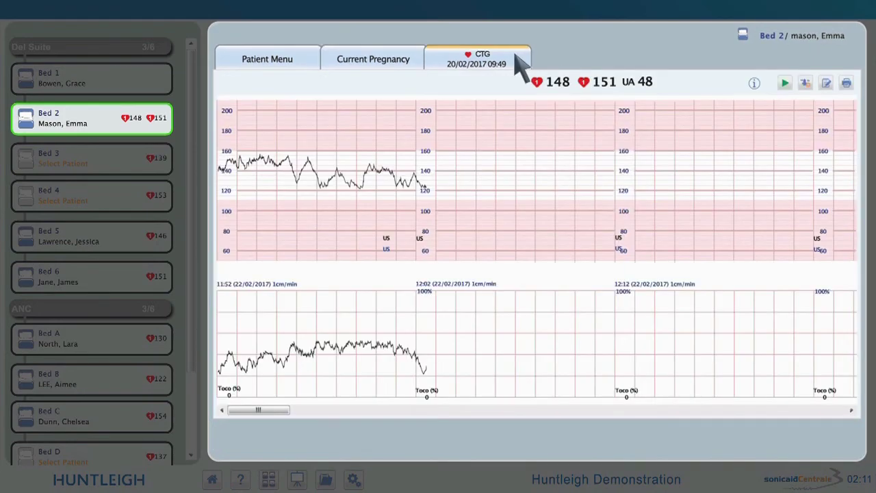
Step: Start a CTG analysis and set the gestation age to 35 weeks 3 days
{"action": "left_click", "coordinate": [785, 84]}
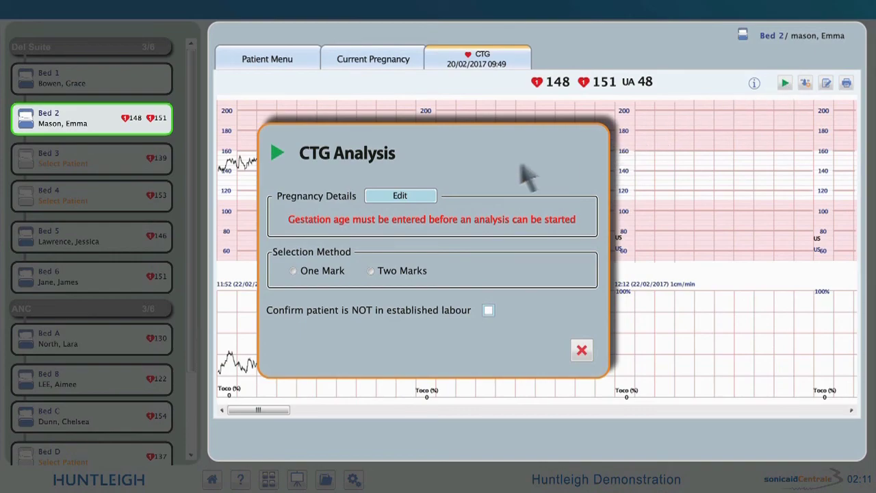
{"action": "left_click", "coordinate": [422, 196]}
{"action": "key", "text": "Down"}
{"action": "key", "text": "Down"}
{"action": "key", "text": "Down"}
{"action": "key", "text": "Down"}
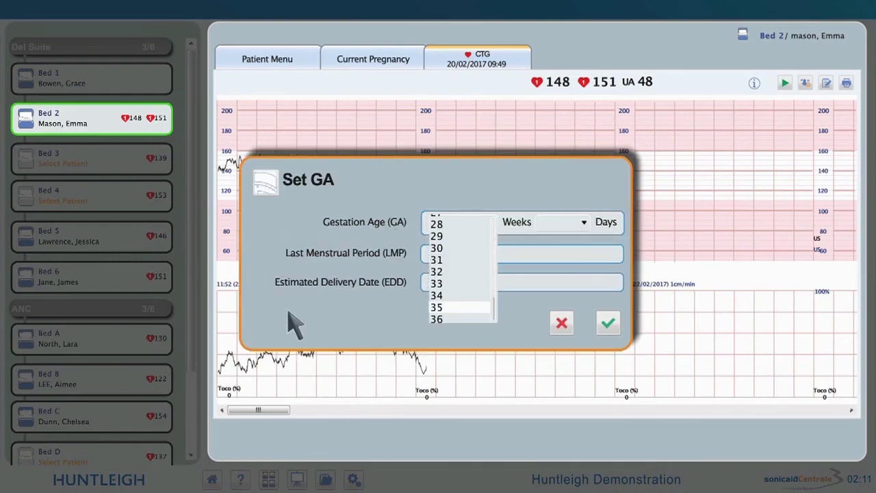
{"action": "key", "text": "Return"}
{"action": "key", "text": "alt+Down"}
{"action": "key", "text": "Down"}
{"action": "key", "text": "Return"}
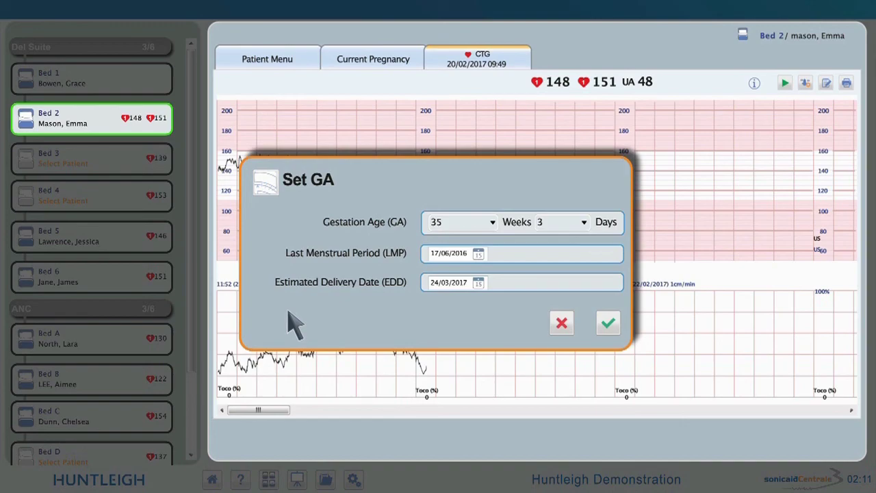
{"action": "left_click", "coordinate": [609, 324]}
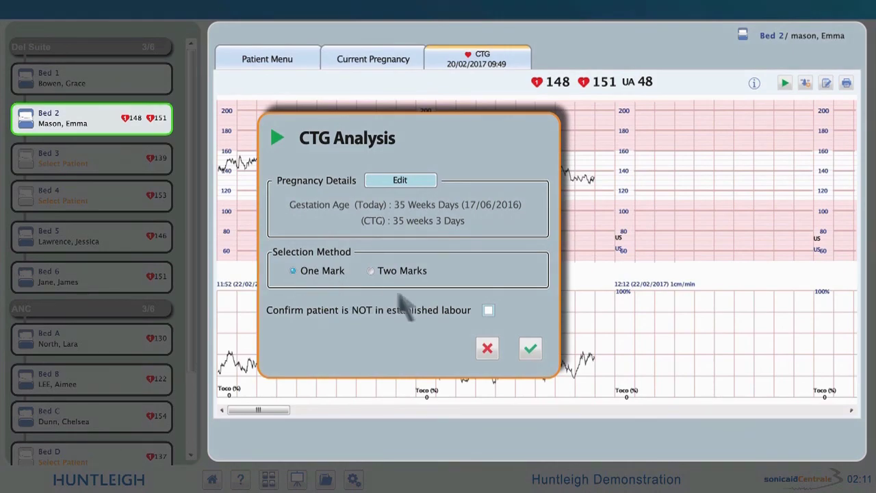
Step: Confirm the patient is not in established labour, run the analysis, then return to the trace
{"action": "left_click", "coordinate": [489, 310]}
{"action": "left_click", "coordinate": [530, 349]}
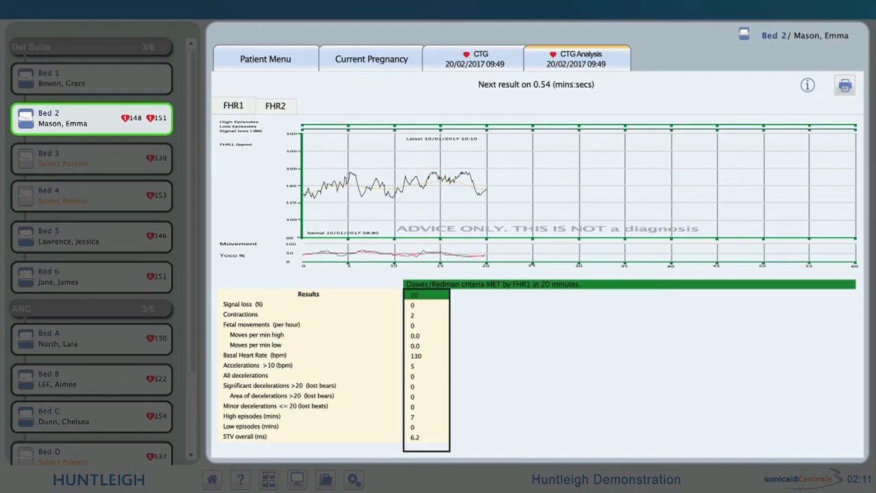
{"action": "left_click", "coordinate": [515, 56]}
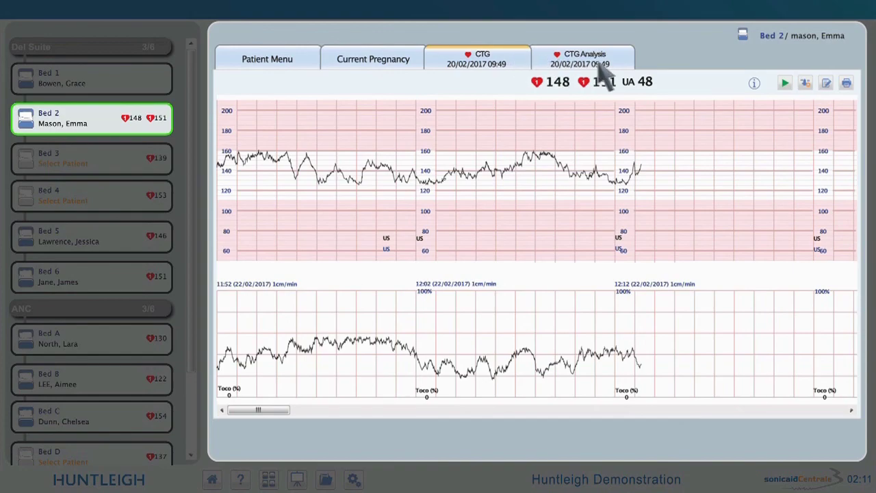
Step: Apply the 170 and 110 BPM chart alarms, try an annotation, then open CTG print options
{"action": "left_click", "coordinate": [806, 83]}
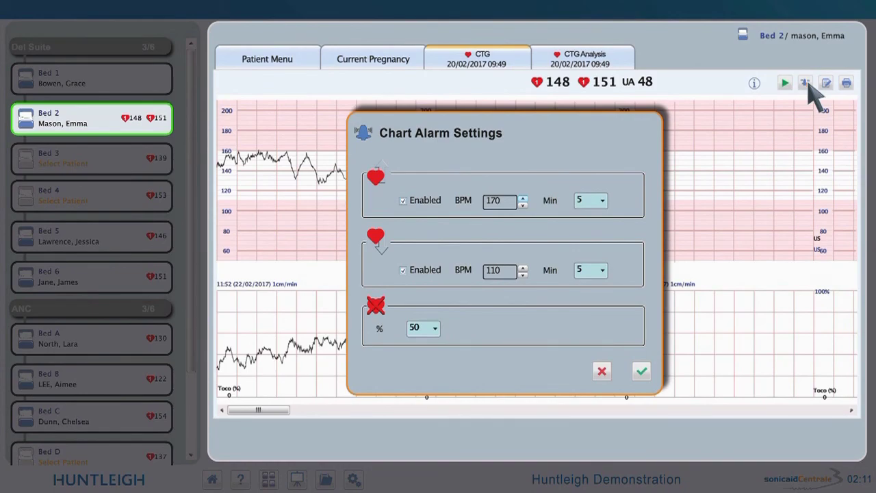
{"action": "left_click", "coordinate": [642, 371]}
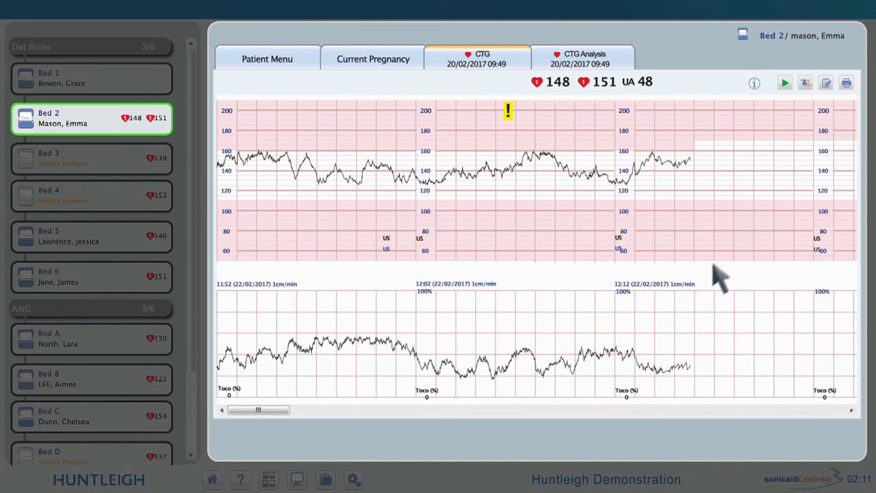
{"action": "left_click", "coordinate": [827, 82]}
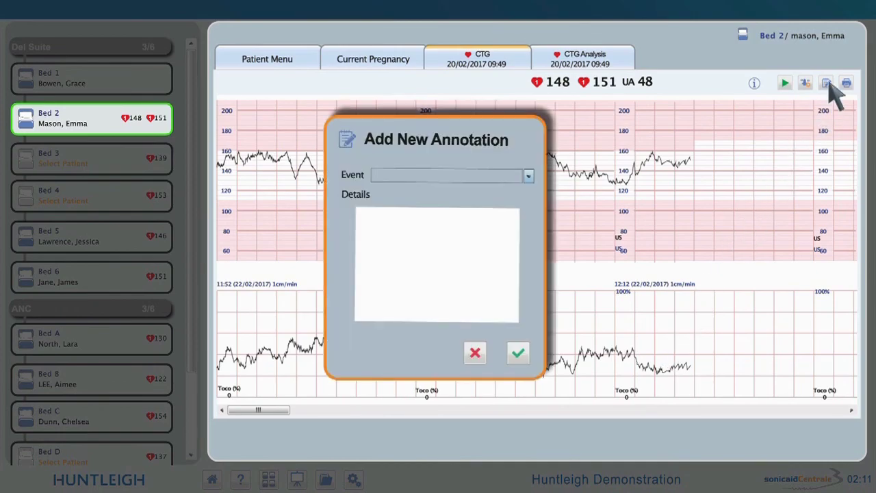
{"action": "left_click", "coordinate": [529, 175]}
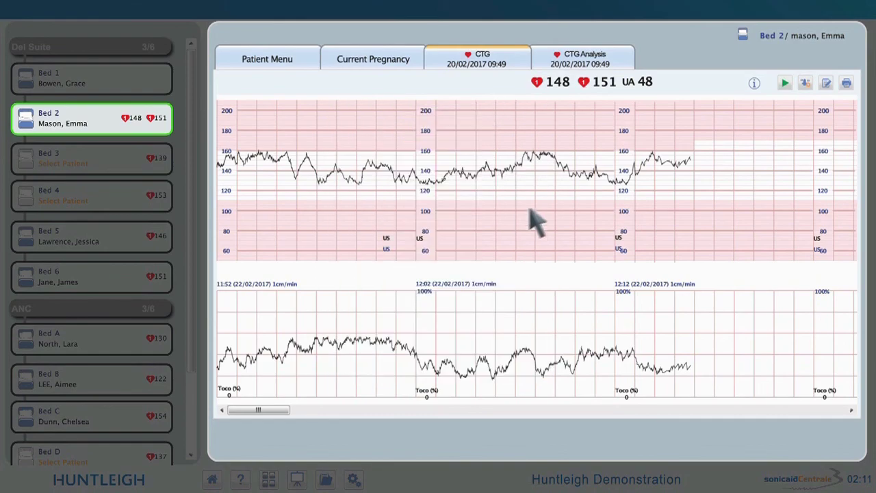
{"action": "left_click", "coordinate": [847, 83]}
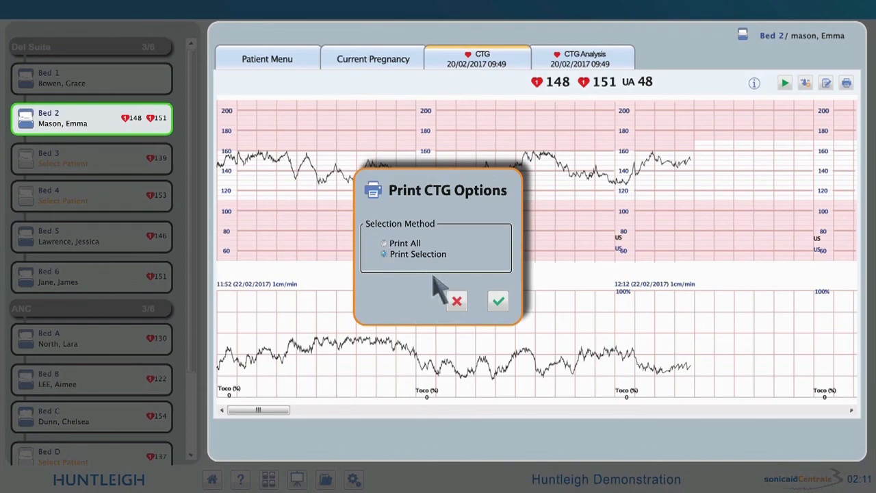
Step: Print the Bed 2 CTG trace using Print Selection, then go to the Current Pregnancy page
{"action": "left_click", "coordinate": [499, 303]}
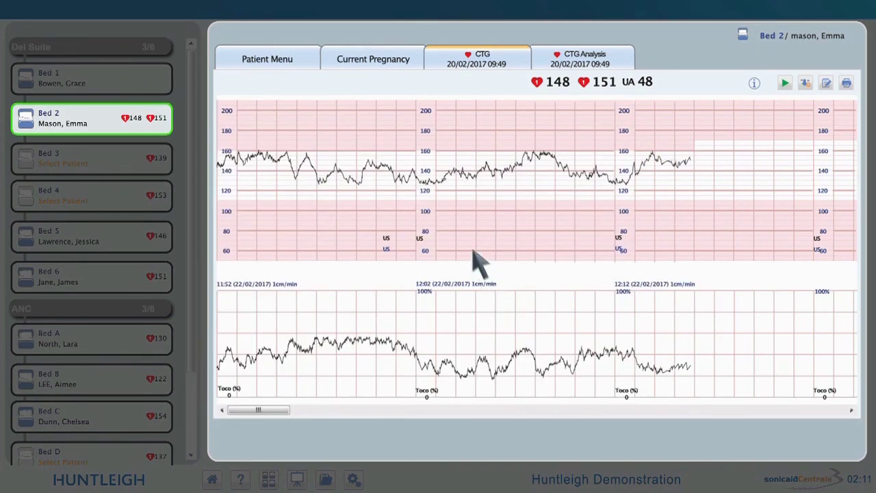
{"action": "left_click", "coordinate": [382, 59]}
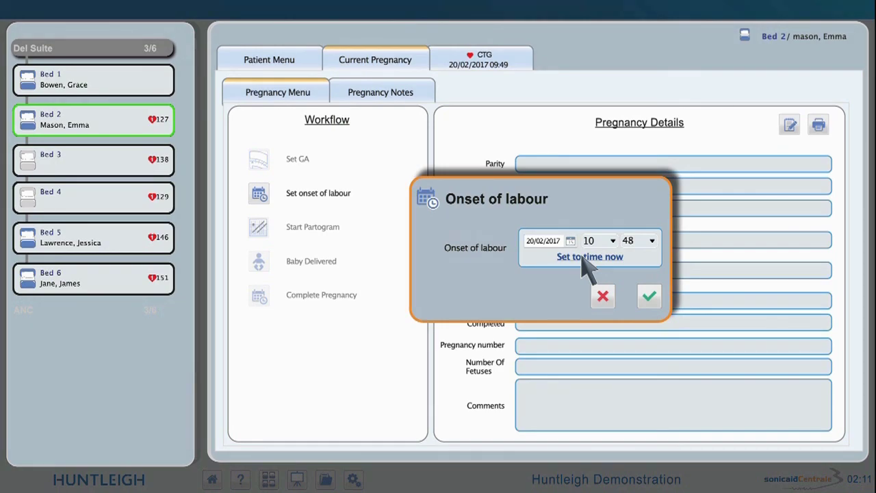
Step: Confirm onset of labour at 20/02/2017 10:48 and start the partogram
{"action": "left_click", "coordinate": [583, 258]}
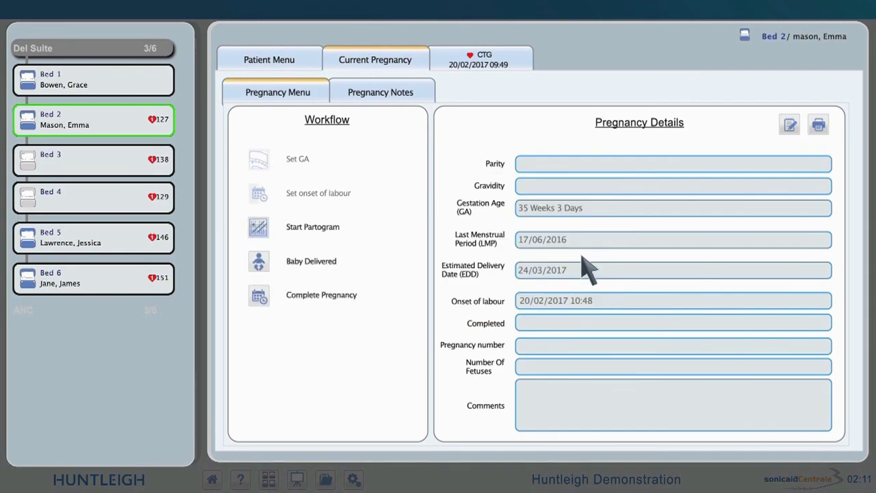
{"action": "left_click", "coordinate": [261, 227]}
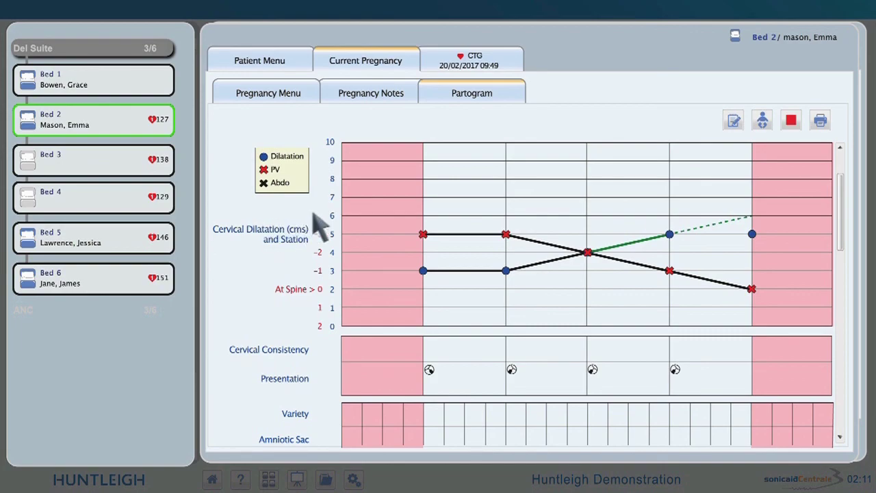
Step: Open partogram data entry for new observations before returning to Bed 2's CTG trace
{"action": "left_click", "coordinate": [733, 120]}
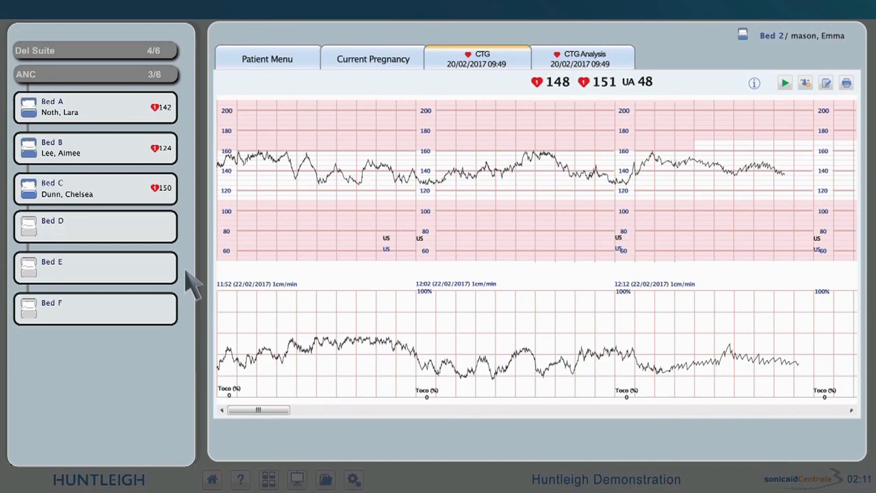
Step: Change the bed group in User Settings to Delivery Suite
{"action": "left_click", "coordinate": [166, 51]}
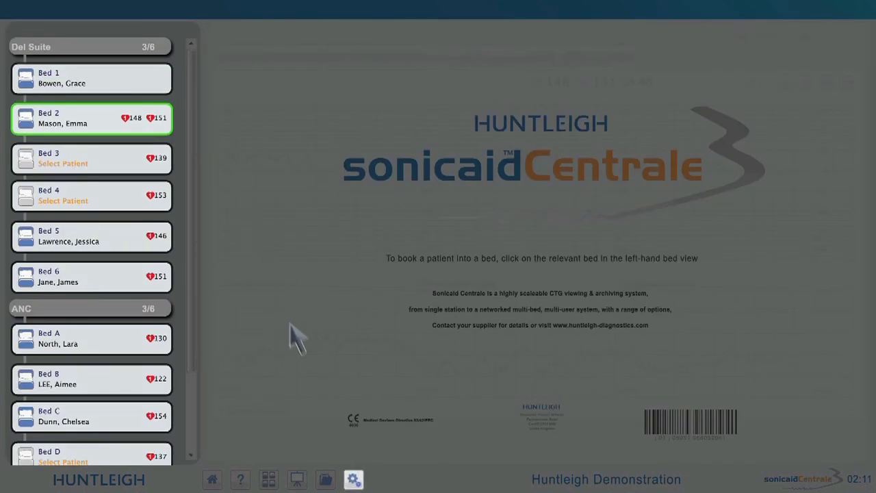
{"action": "left_click", "coordinate": [355, 480]}
{"action": "left_click", "coordinate": [477, 137]}
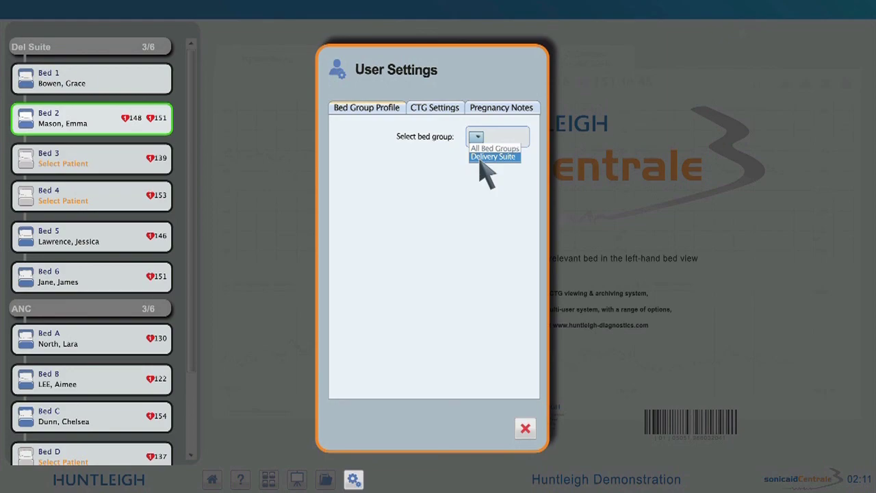
{"action": "left_click", "coordinate": [482, 159]}
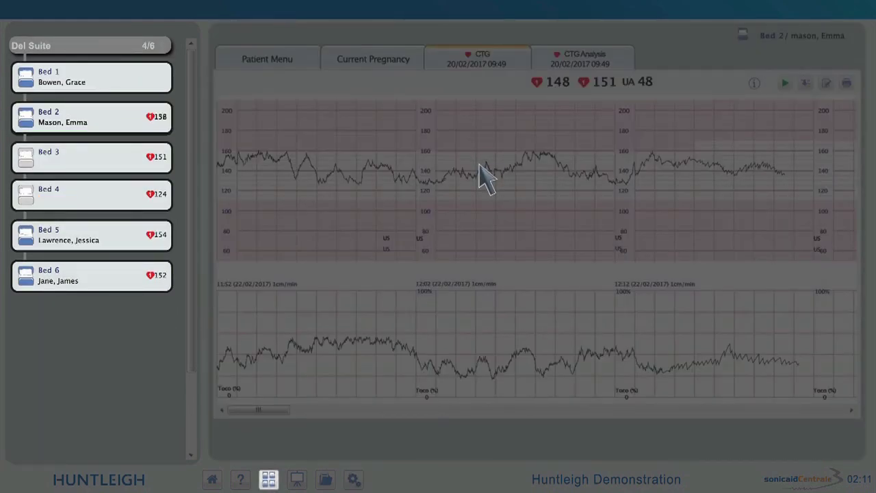
Step: Show all bed traces in a two-column multi-bed view, then bring up the beds' chalkboard
{"action": "left_click", "coordinate": [269, 479]}
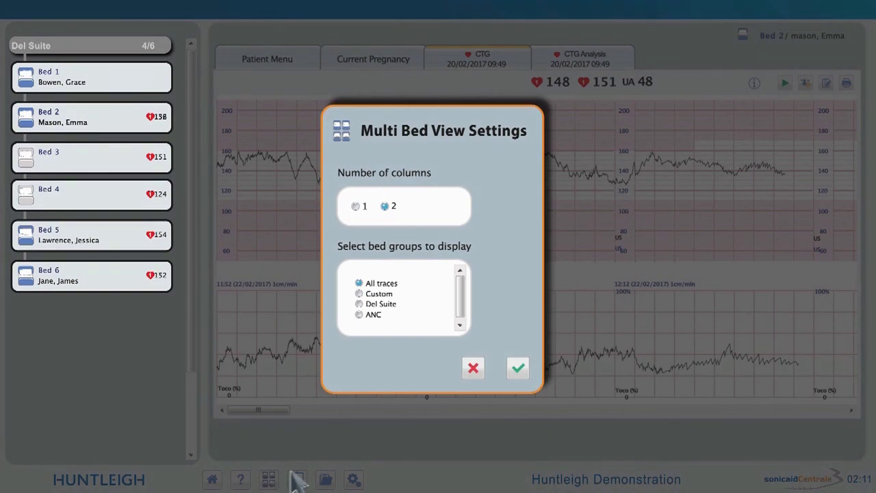
{"action": "left_click", "coordinate": [518, 368]}
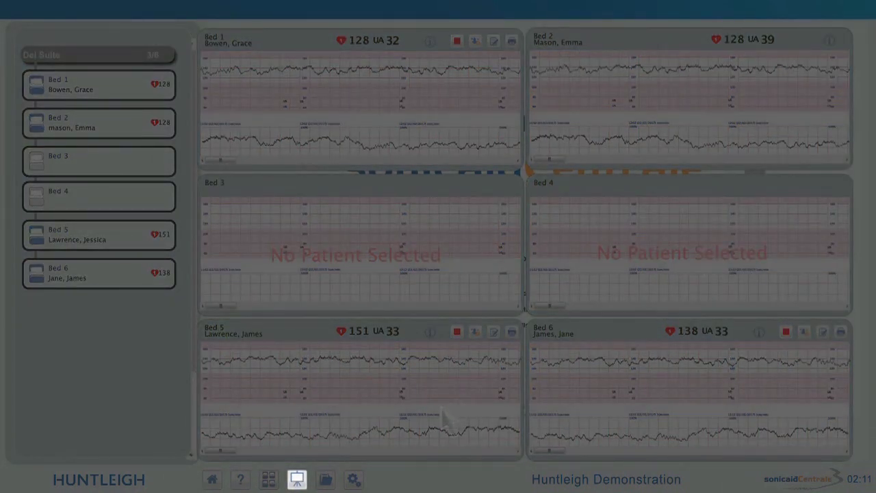
{"action": "left_click", "coordinate": [300, 479]}
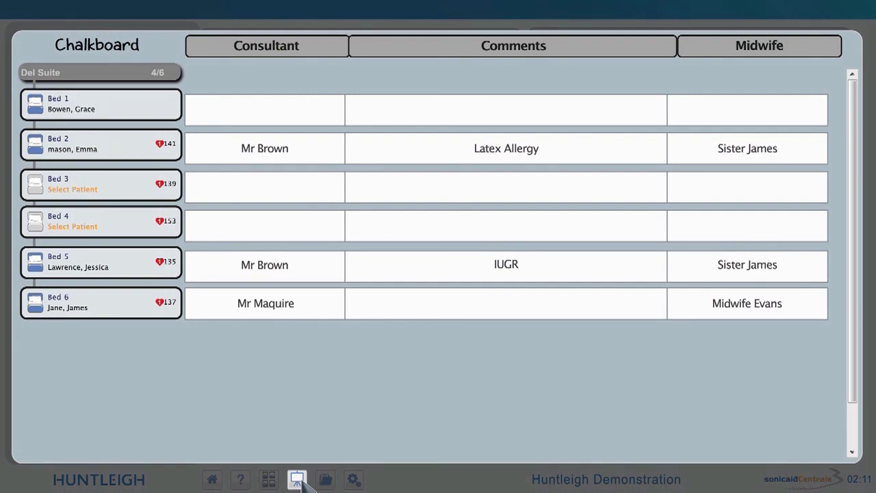
Step: Edit Bed 1's chalkboard details, then start transferring Bed 2's patient to another bed
{"action": "left_click", "coordinate": [262, 122]}
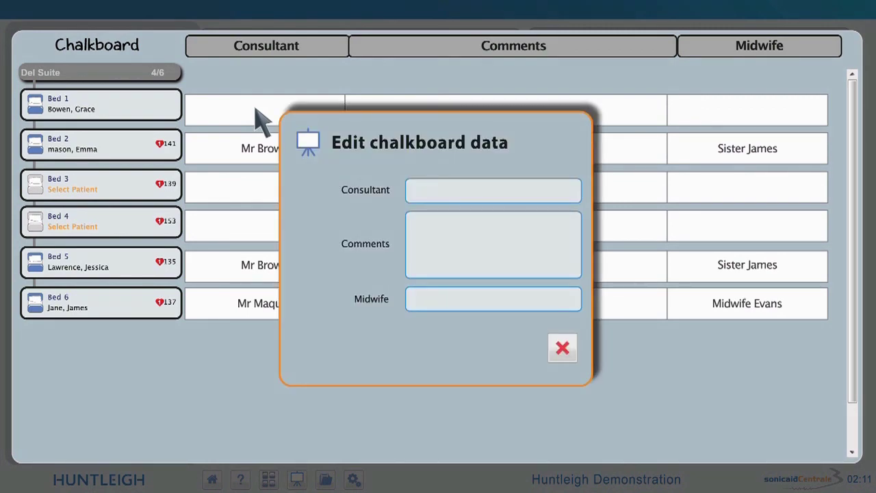
{"action": "left_click", "coordinate": [131, 140]}
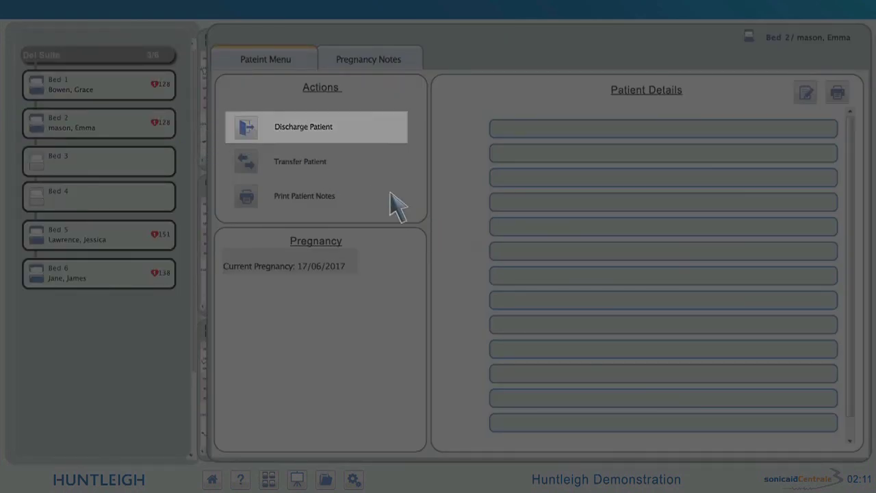
{"action": "left_click", "coordinate": [336, 172]}
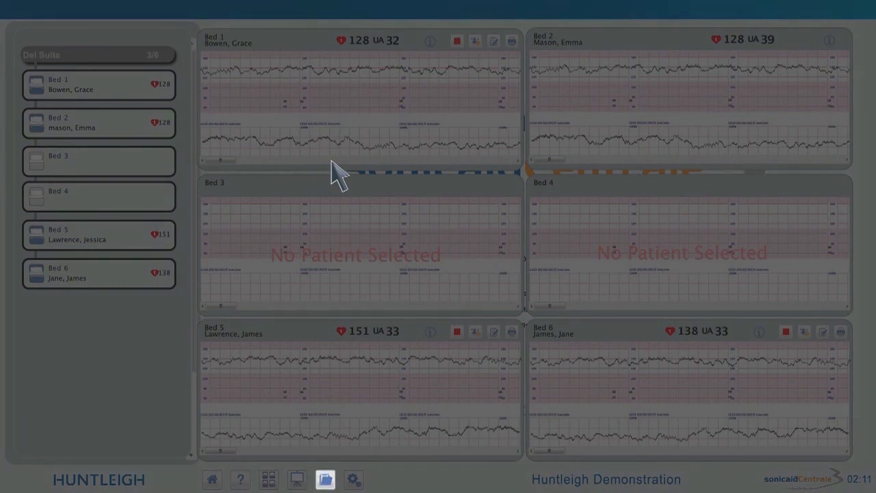
Step: Search Select Patient by a partial last name and open the first matching patient's record
{"action": "type", "text": "Bel"}
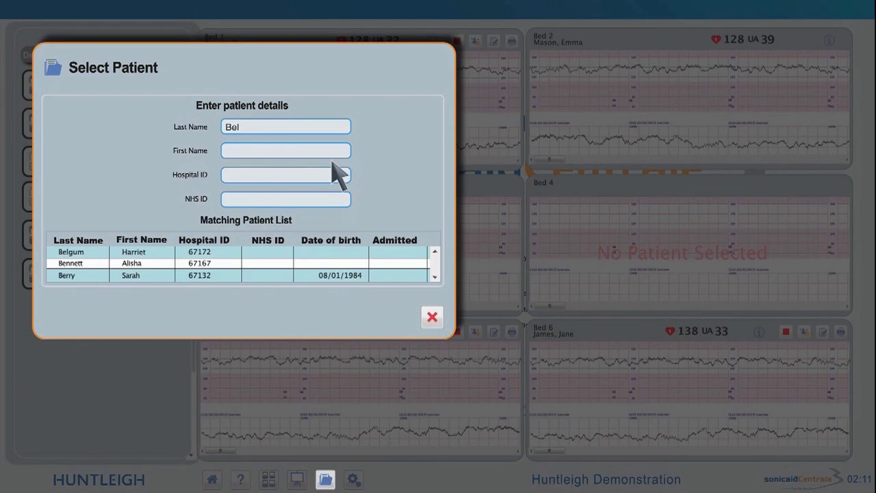
{"action": "left_click", "coordinate": [85, 255]}
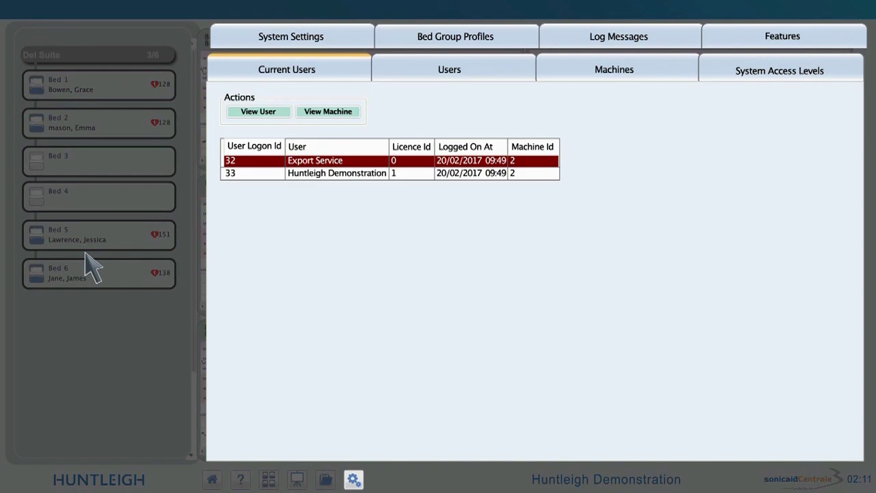
Step: Fill in the new user's user name, first name, last name and display name
{"action": "key", "text": "Tab"}
{"action": "key", "text": "Tab"}
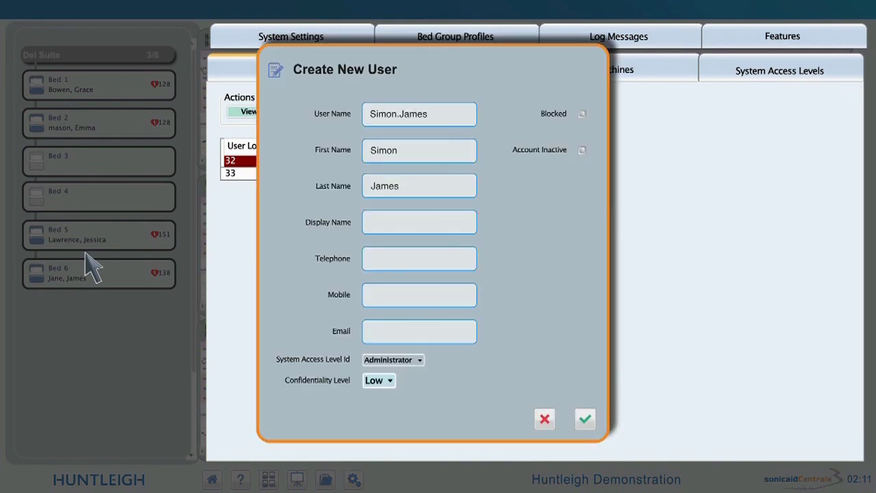
{"action": "key", "text": "Tab"}
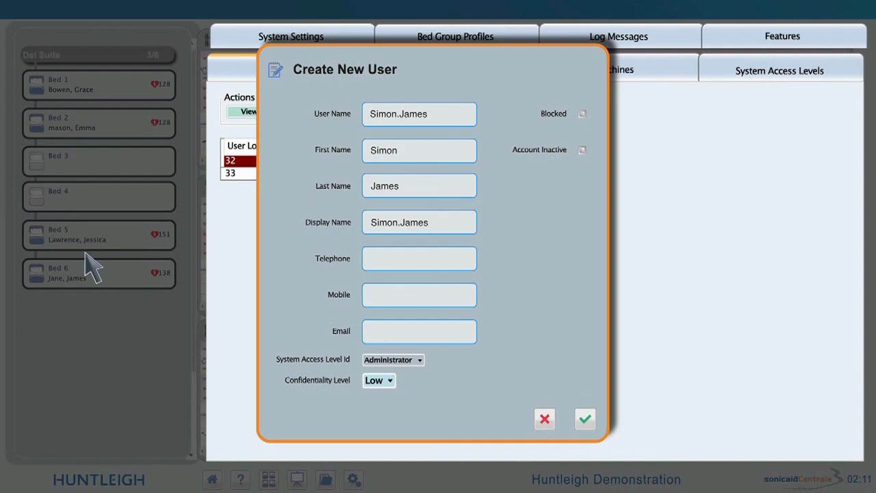